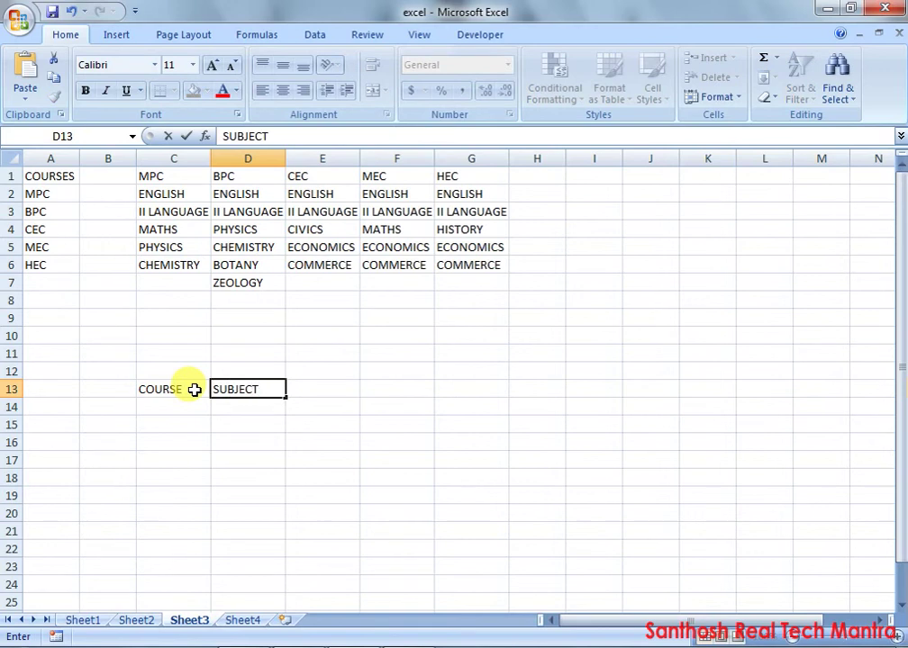
# Review the course list in A1:A6 and the subject lists in C2:G7 that feed the cells under COURSE and SUBJECT.
pyautogui.click(181, 409)
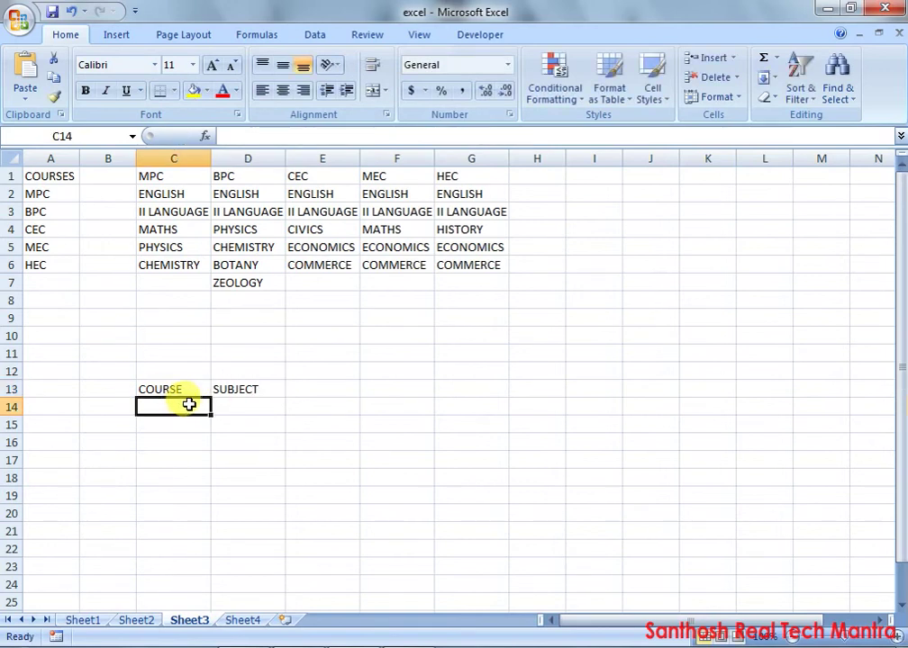
pyautogui.moveTo(39, 196); pyautogui.dragTo(50, 270)
pyautogui.click(166, 407)
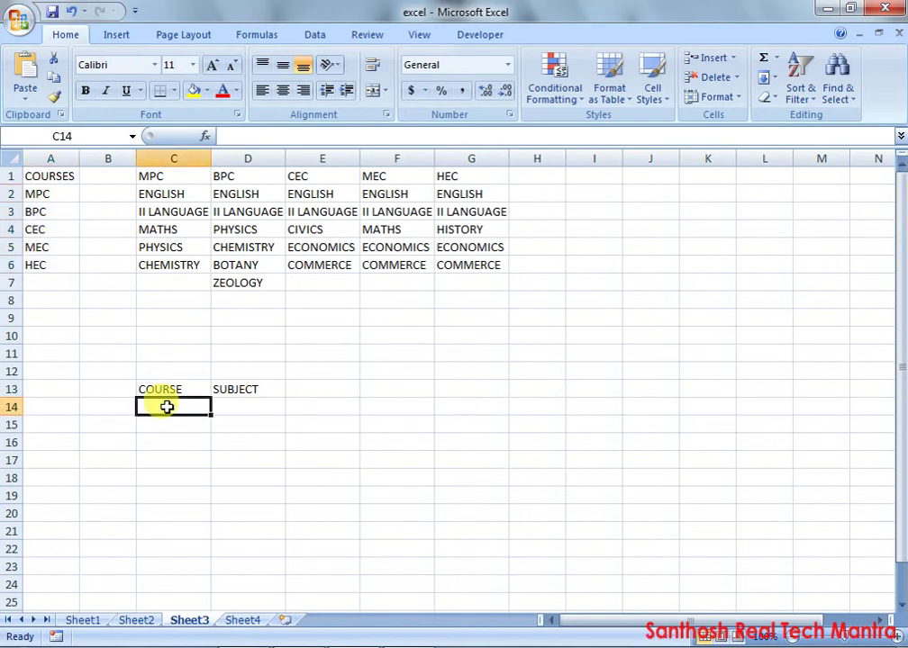
pyautogui.click(222, 406)
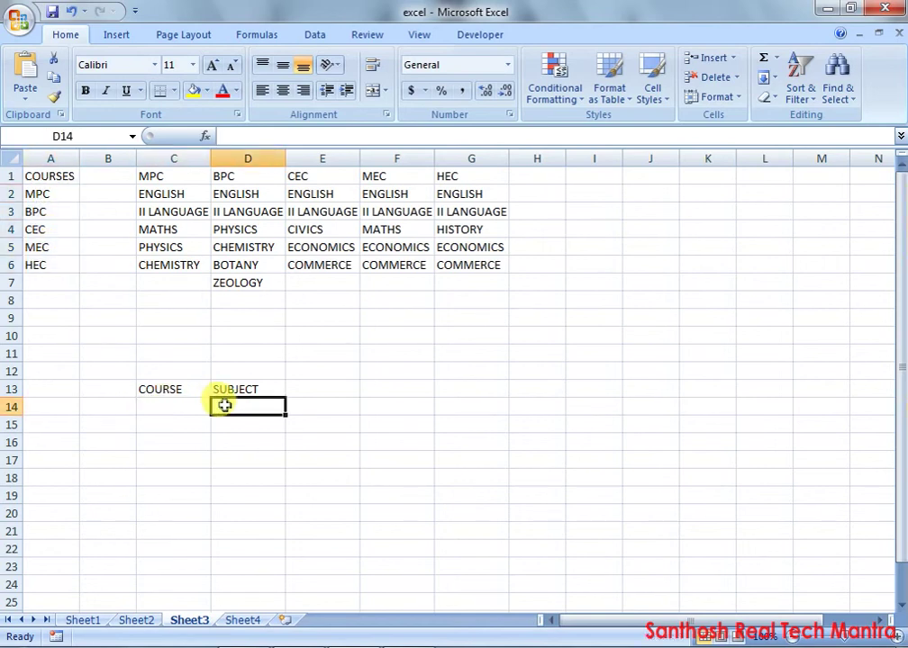
pyautogui.moveTo(165, 190); pyautogui.dragTo(470, 281)
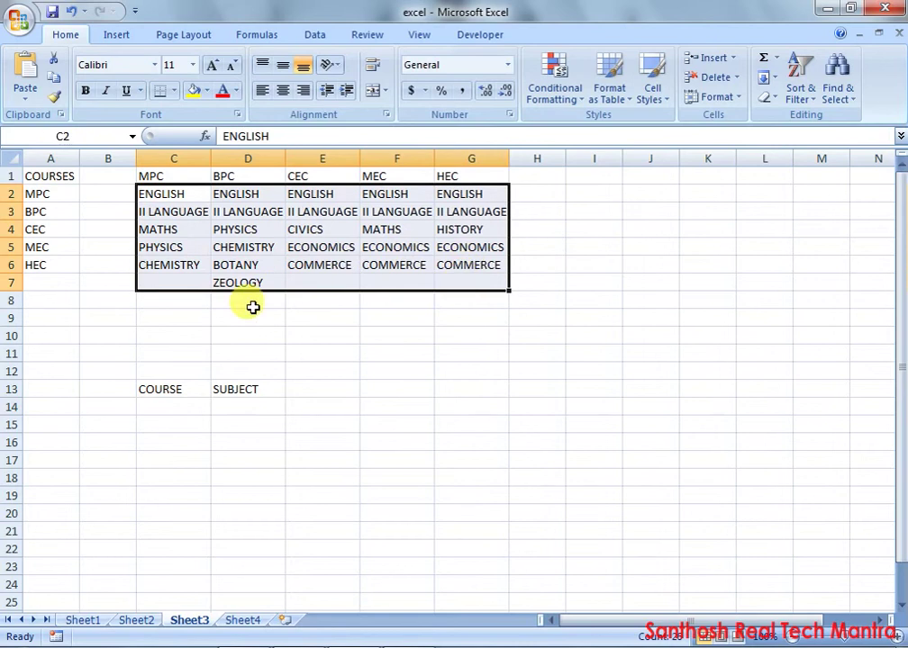
pyautogui.click(233, 406)
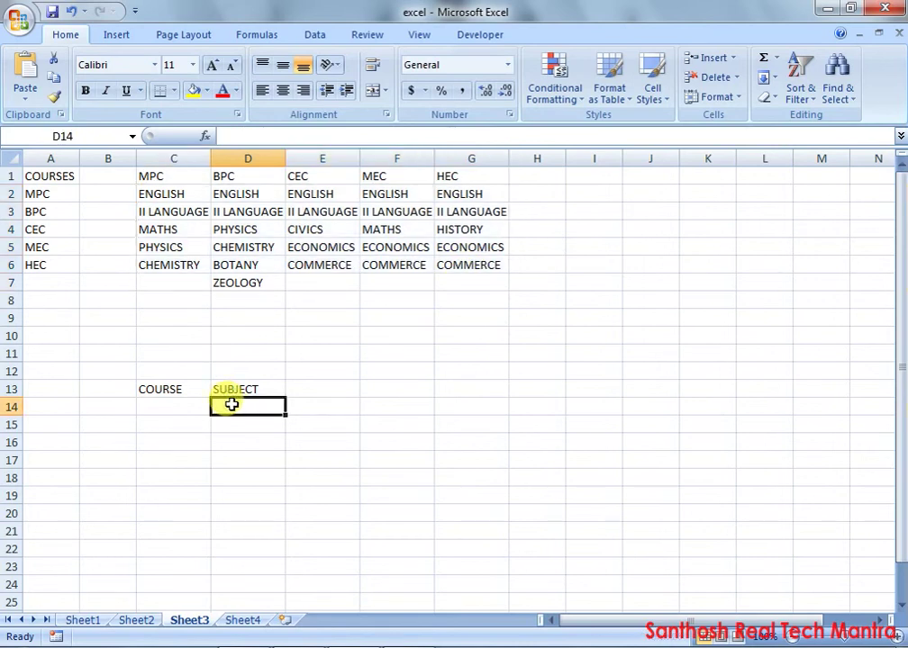
pyautogui.click(168, 408)
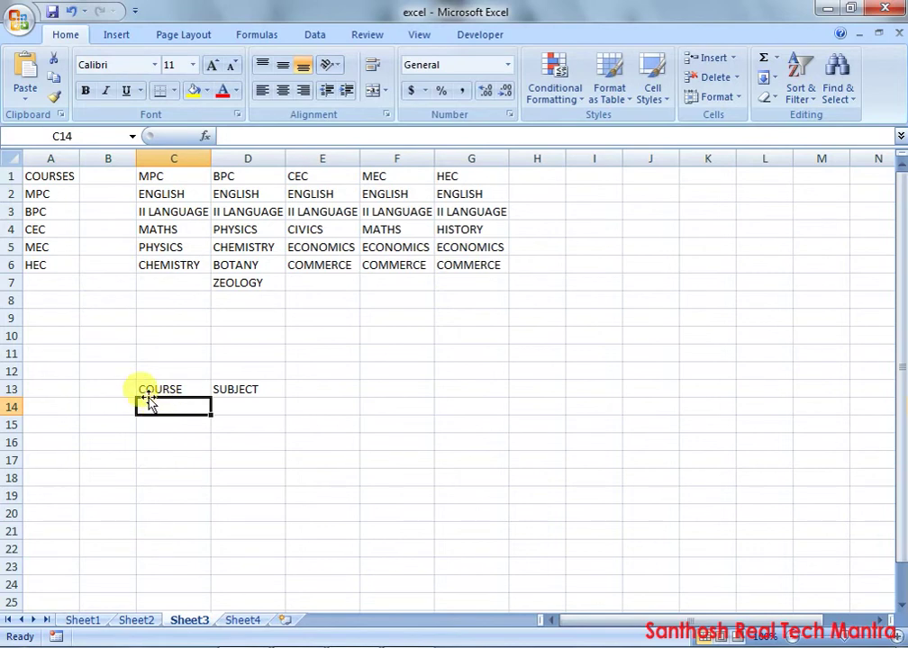
pyautogui.click(39, 174)
pyautogui.moveTo(49, 204); pyautogui.dragTo(56, 266)
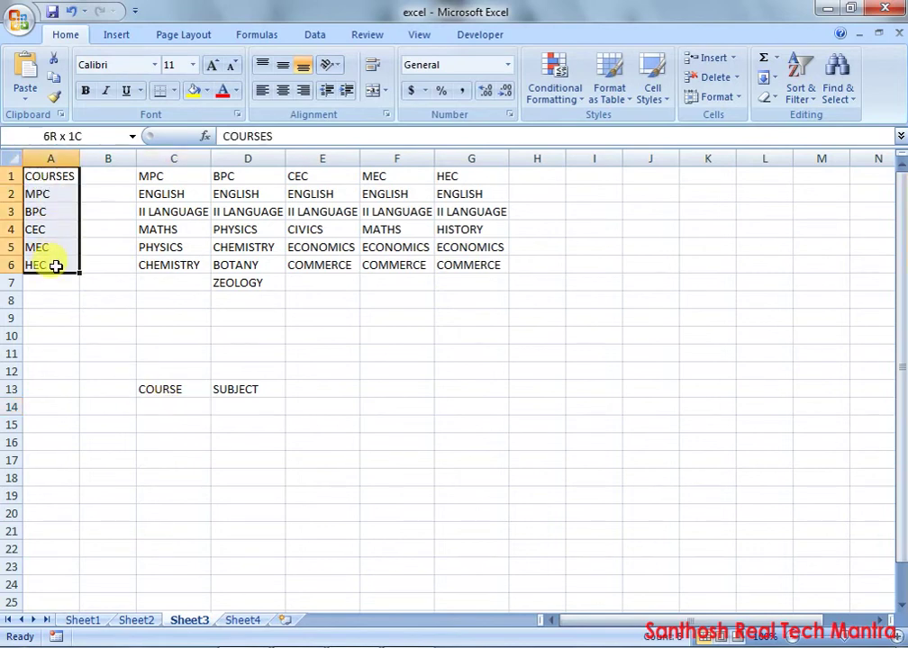
# Add List data validation to cell C14 under COURSE, using =$A$2:$A$6 as the source.
pyautogui.click(160, 405)
pyautogui.click(334, 36)
pyautogui.click(684, 58)
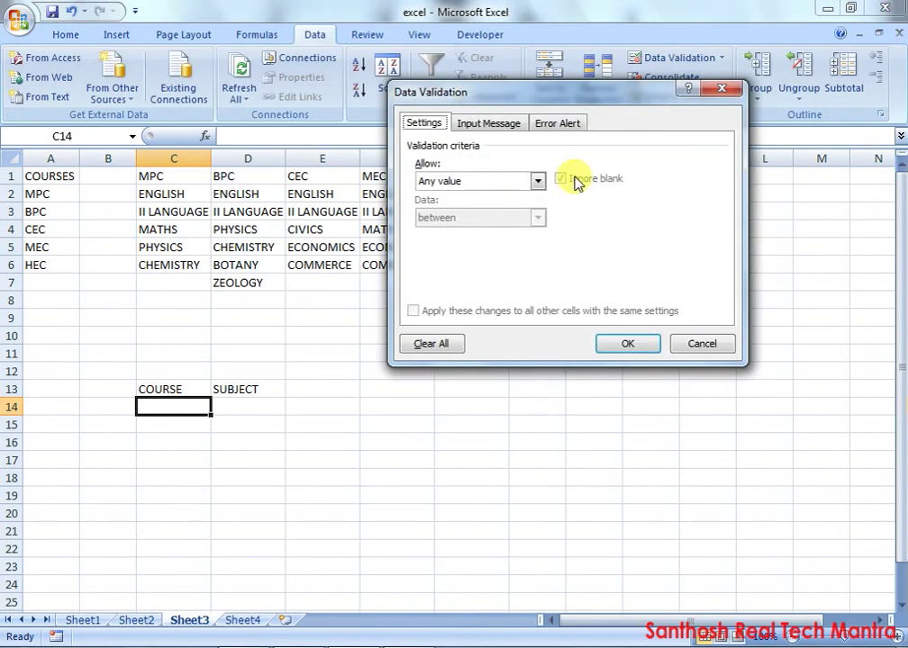
pyautogui.click(537, 181)
pyautogui.click(425, 234)
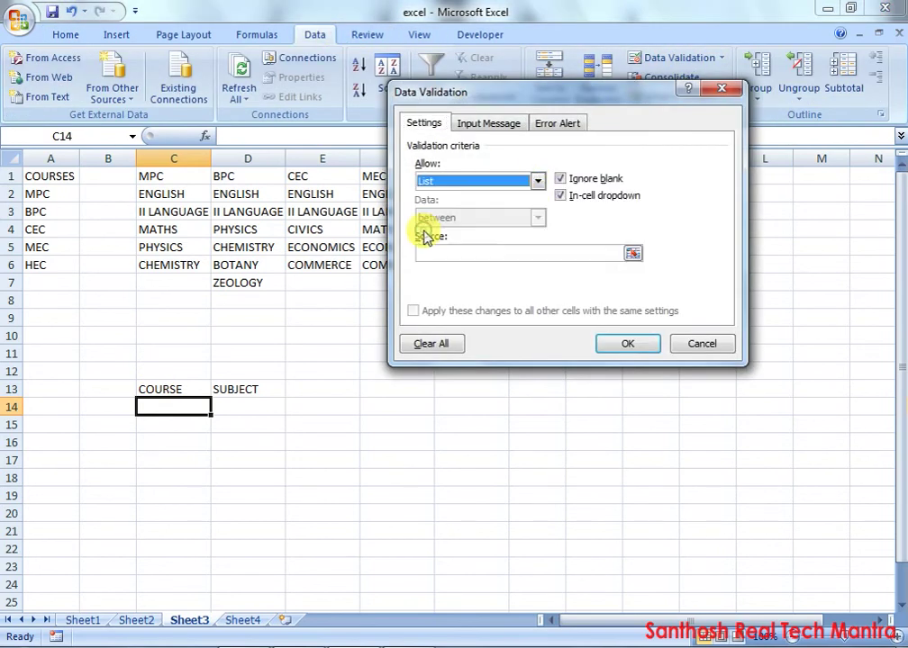
pyautogui.click(633, 254)
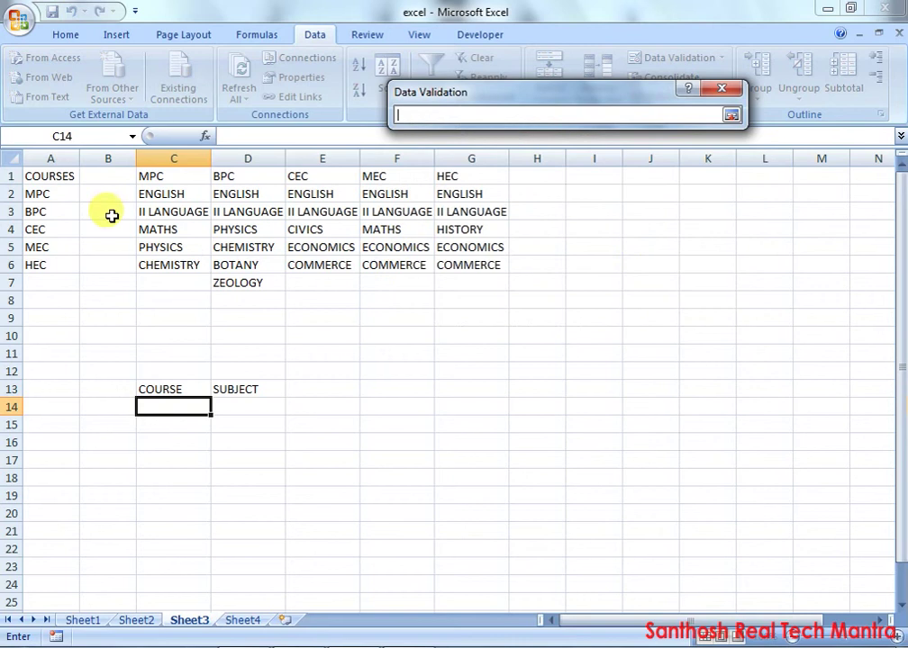
pyautogui.moveTo(59, 194); pyautogui.dragTo(53, 266)
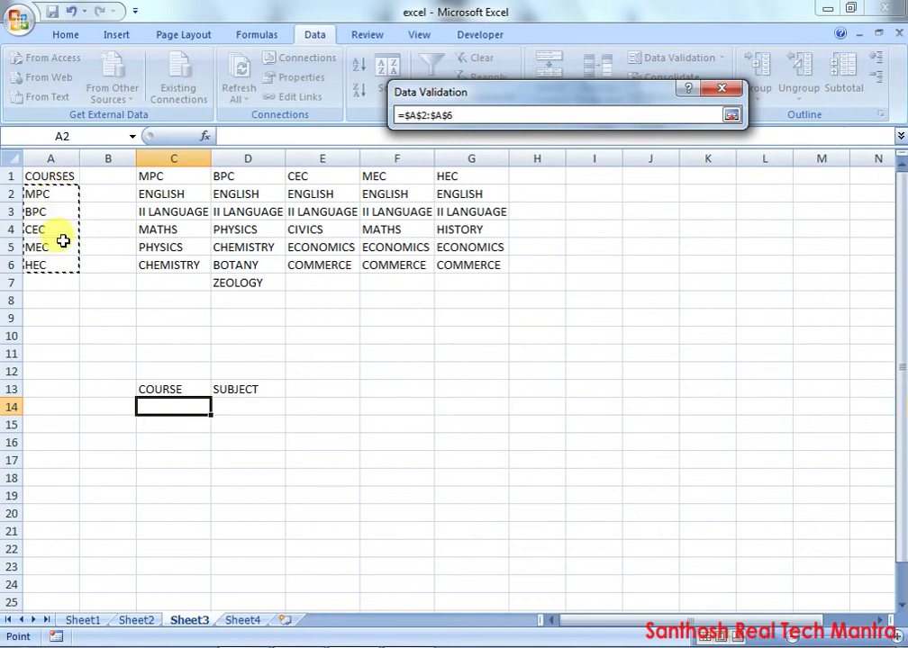
pyautogui.click(731, 115)
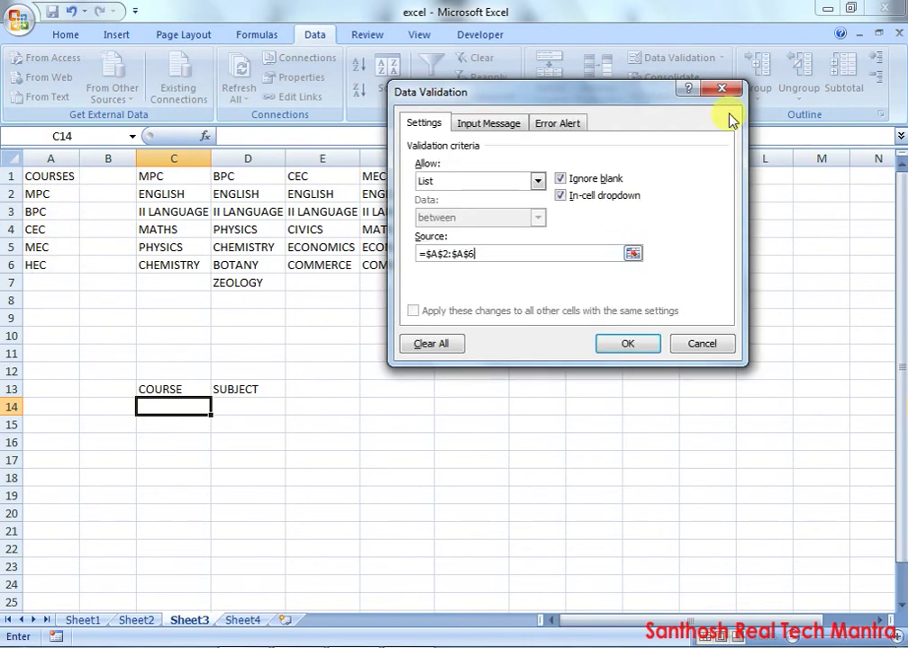
pyautogui.click(609, 342)
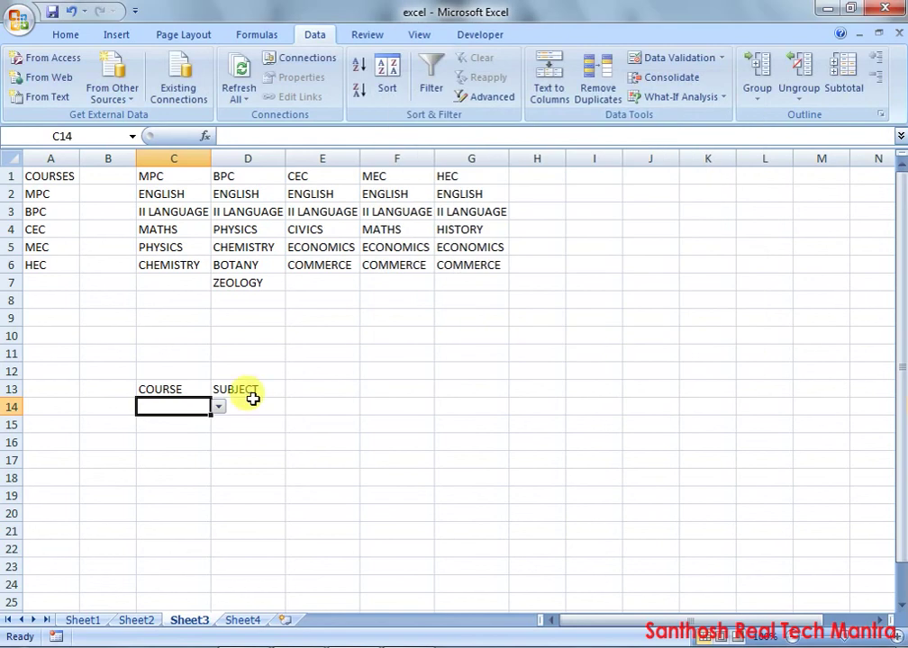
# Test the course dropdown in C14 by choosing MPC, and leave it set to BPC.
pyautogui.click(218, 408)
pyautogui.click(218, 407)
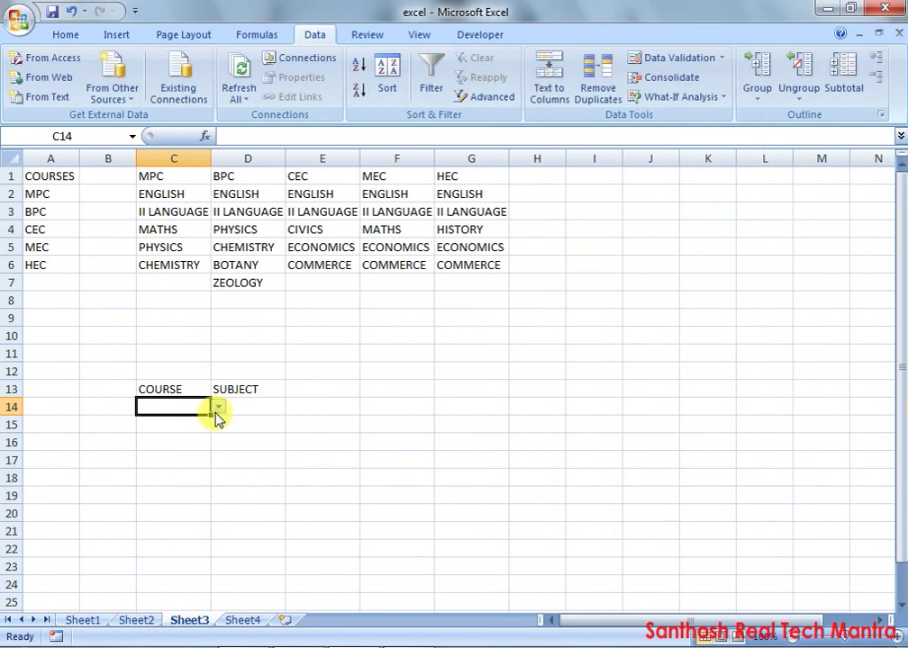
pyautogui.click(218, 407)
pyautogui.click(255, 404)
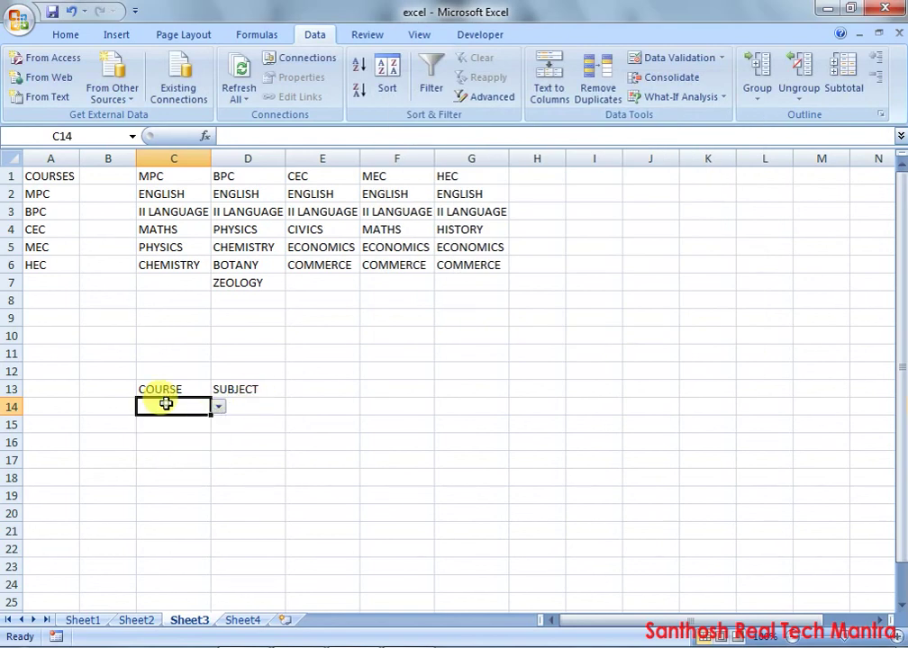
pyautogui.click(218, 407)
pyautogui.click(150, 422)
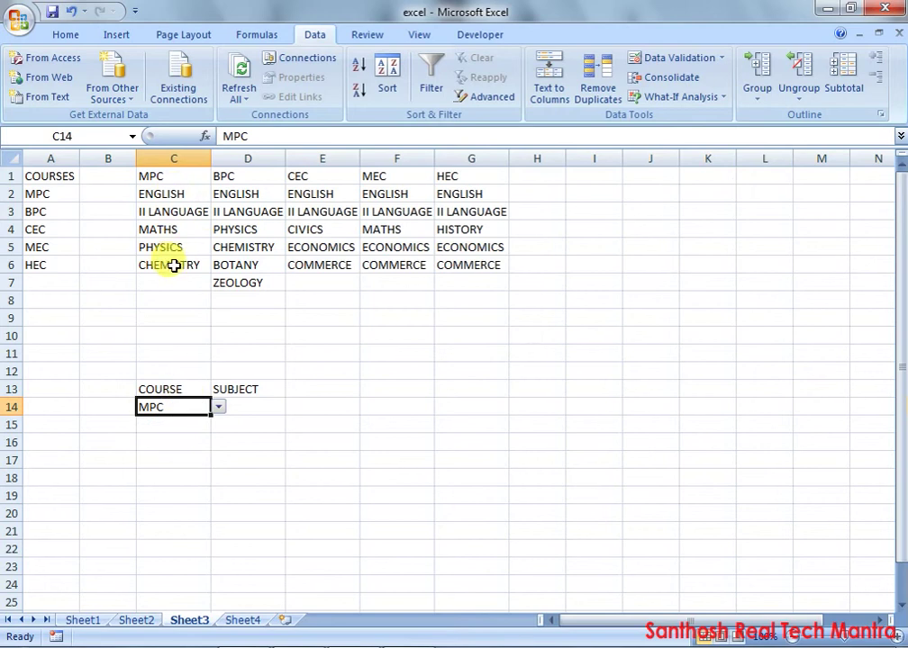
pyautogui.click(218, 407)
pyautogui.click(186, 435)
pyautogui.click(253, 407)
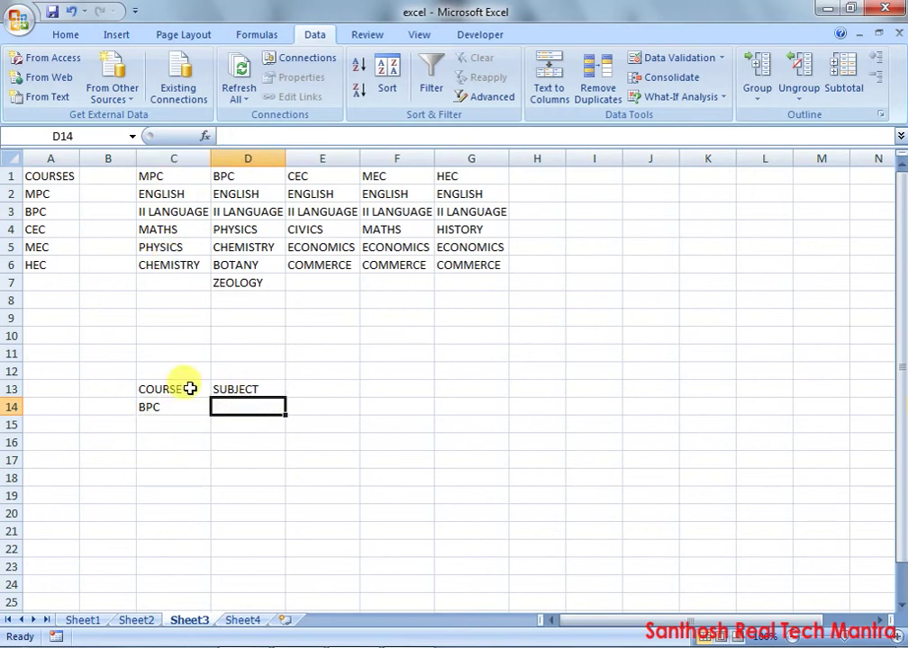
# Create named ranges from the subject table C1:G7, using only the top row values as names.
pyautogui.moveTo(172, 178); pyautogui.dragTo(180, 259)
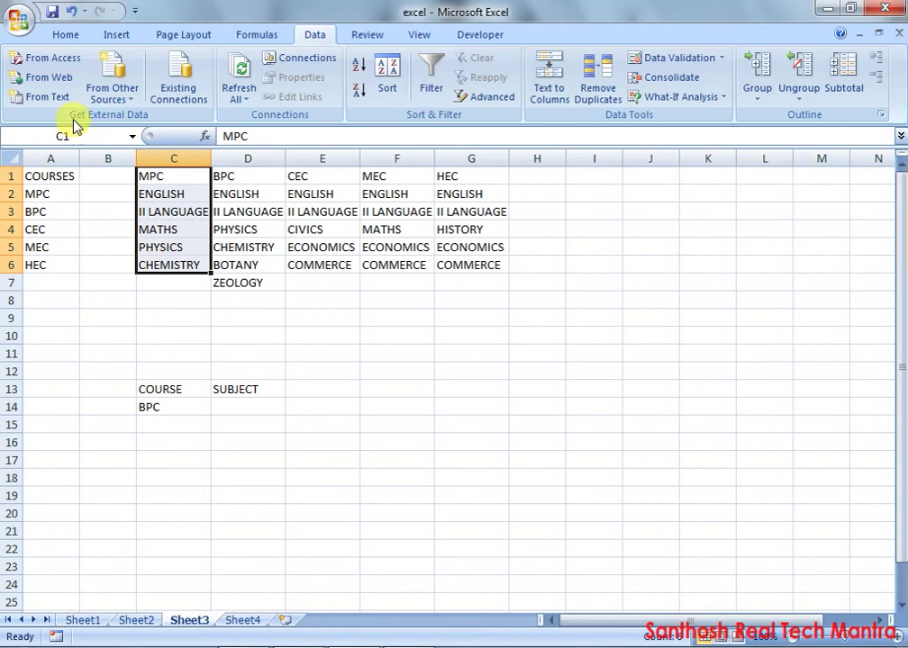
pyautogui.moveTo(162, 175); pyautogui.dragTo(454, 273)
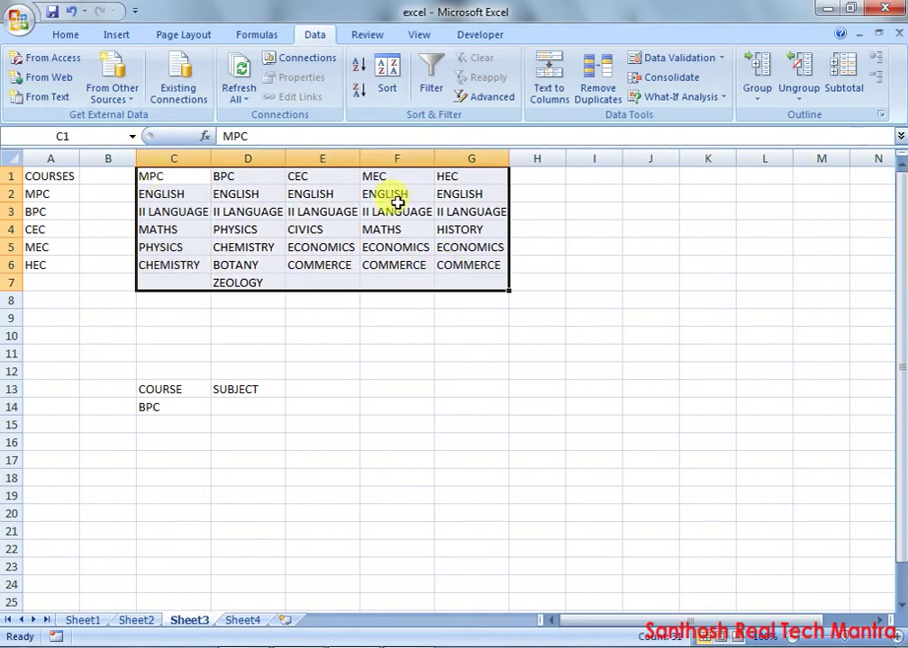
pyautogui.click(261, 39)
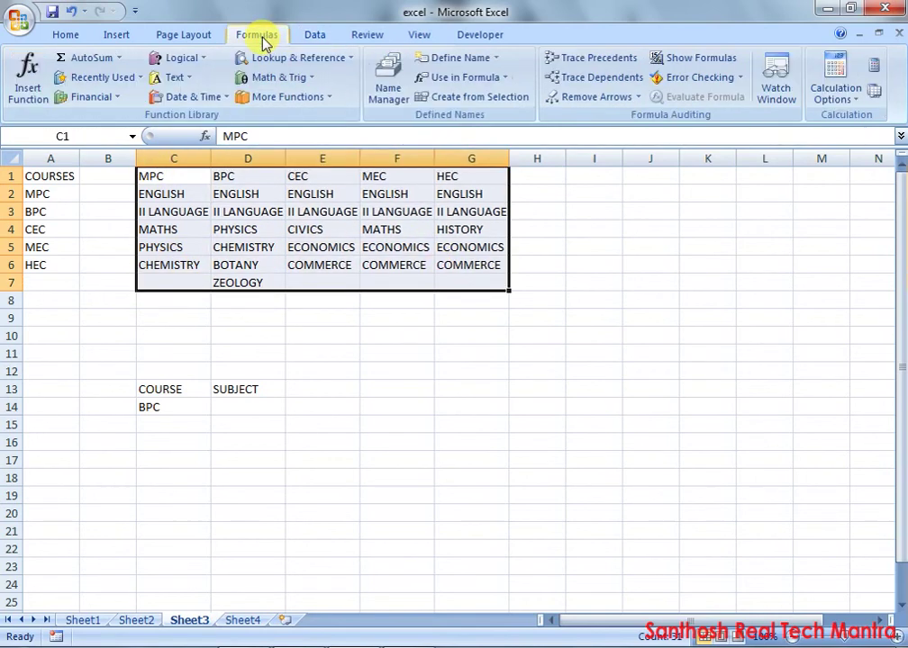
pyautogui.click(494, 106)
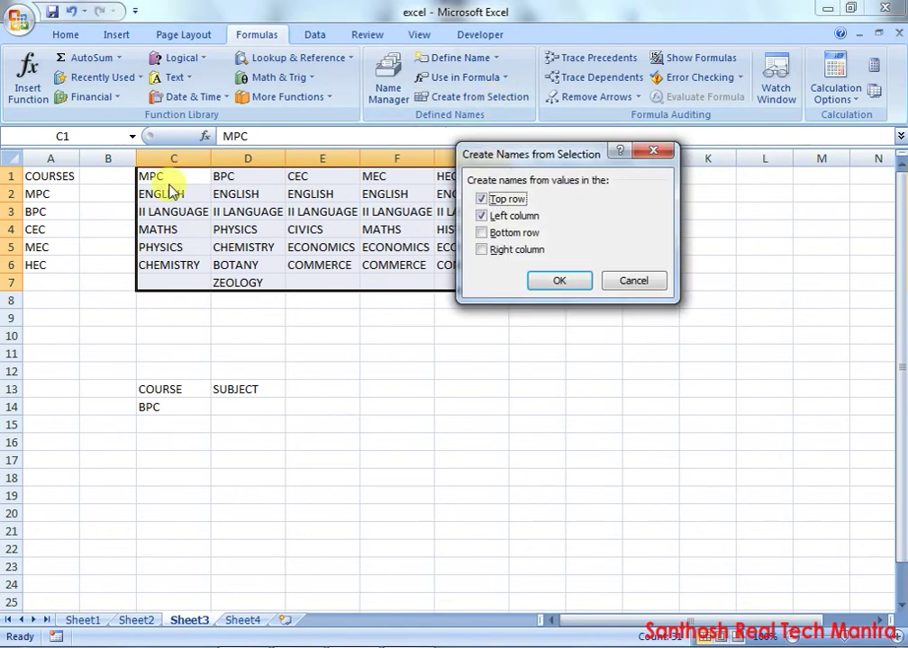
pyautogui.click(490, 217)
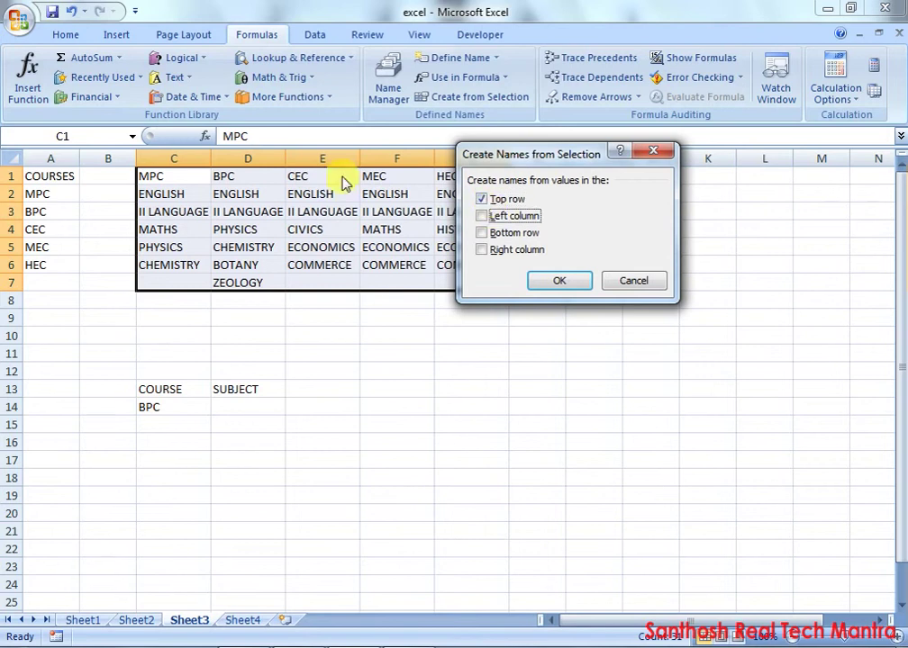
pyautogui.click(561, 282)
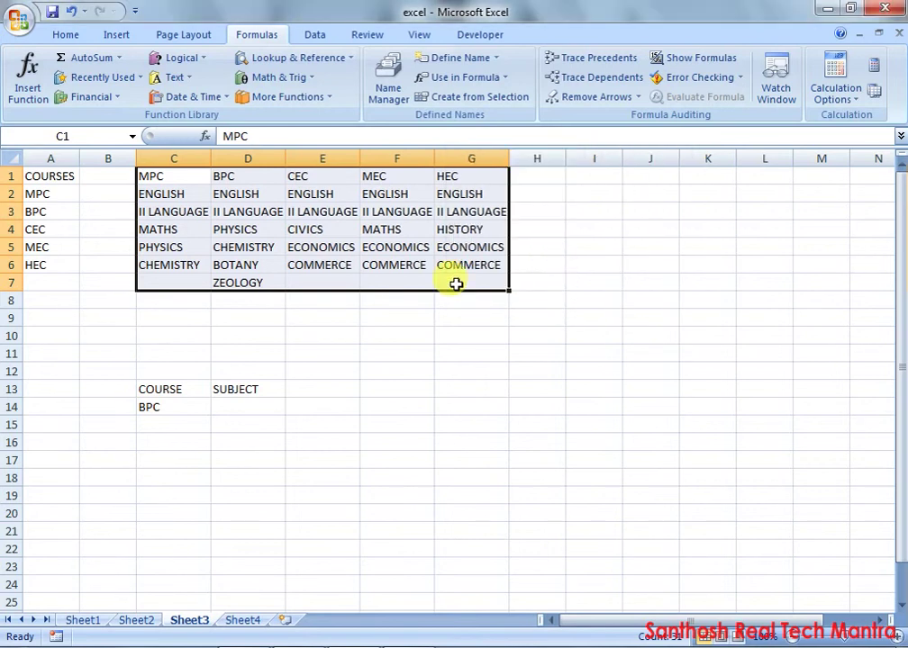
# Compare the course in C14 with the BPC subject column and check the workbook's list of defined names.
pyautogui.click(252, 405)
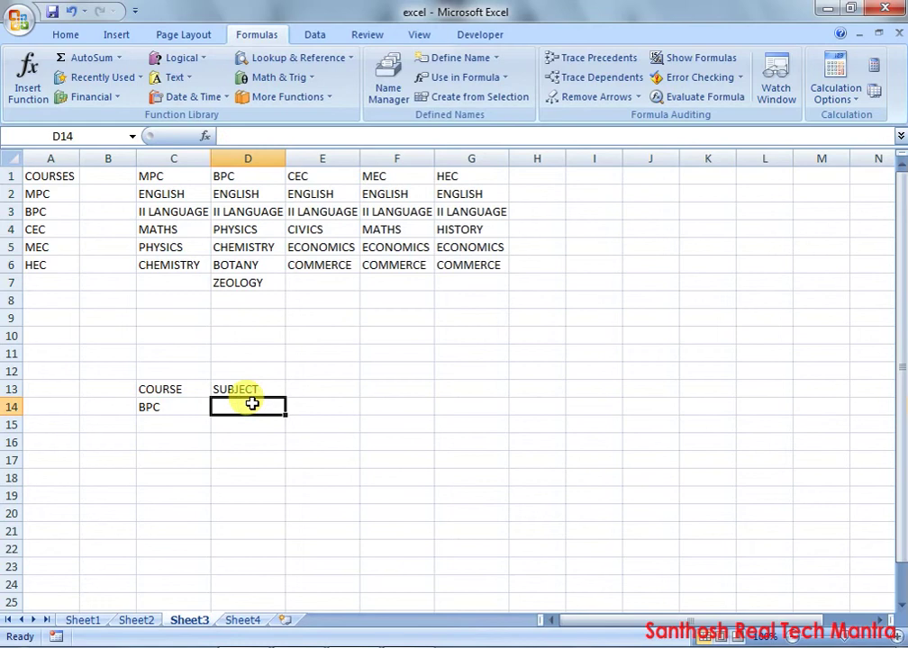
pyautogui.click(185, 403)
pyautogui.click(245, 409)
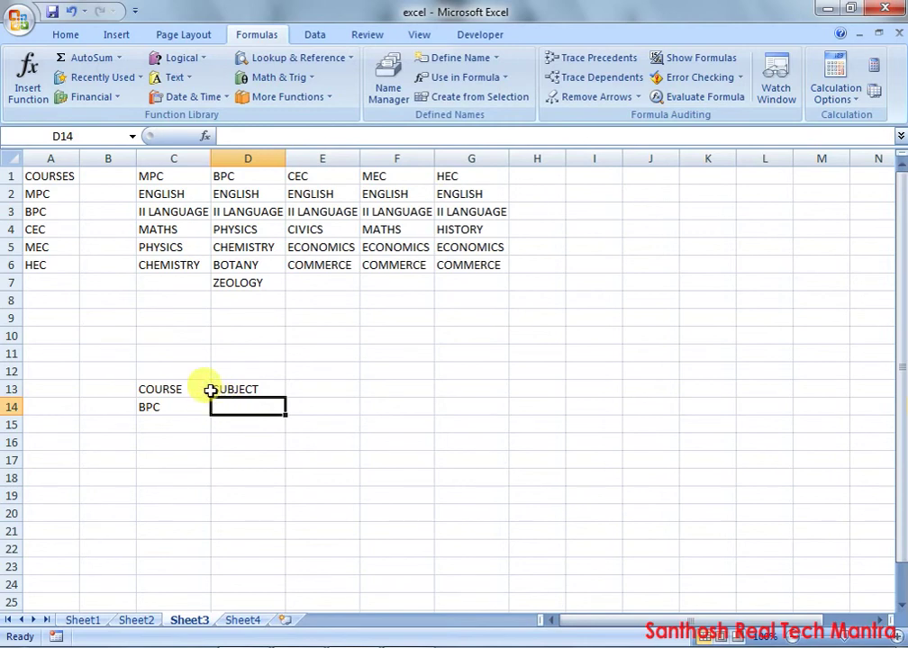
pyautogui.moveTo(242, 178); pyautogui.dragTo(240, 293)
pyautogui.click(225, 409)
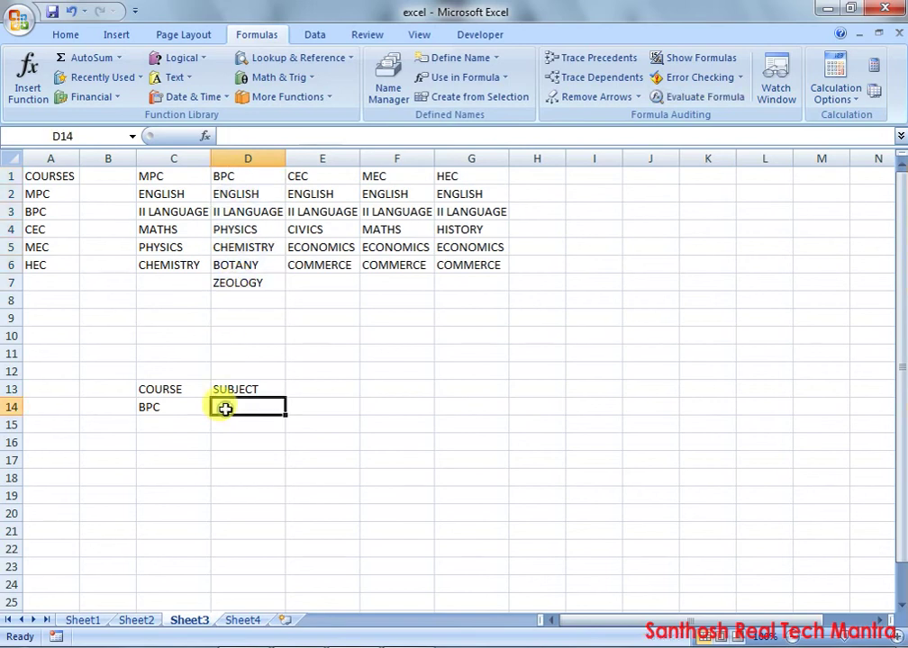
pyautogui.click(160, 405)
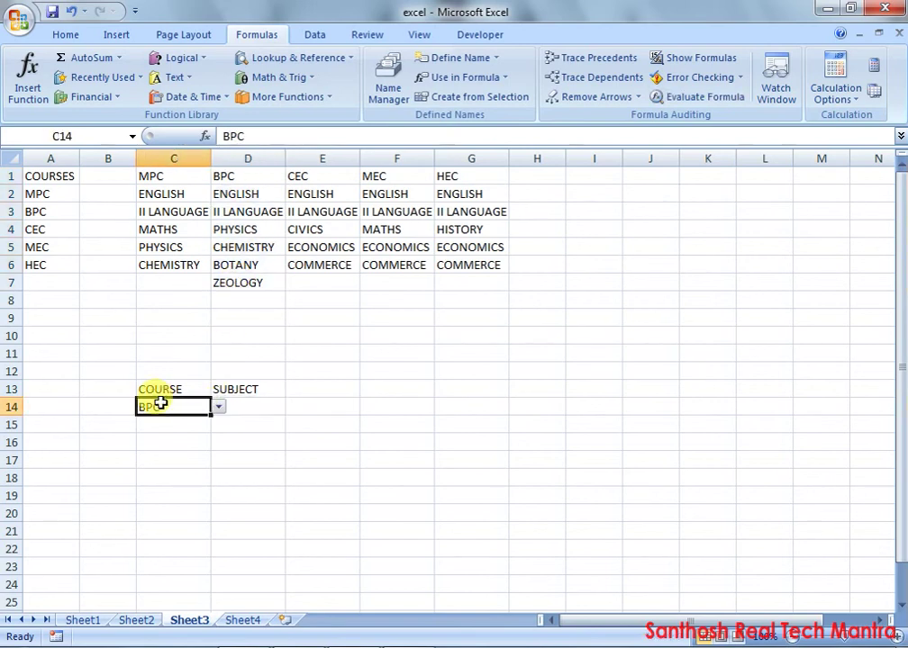
pyautogui.click(256, 405)
pyautogui.click(182, 406)
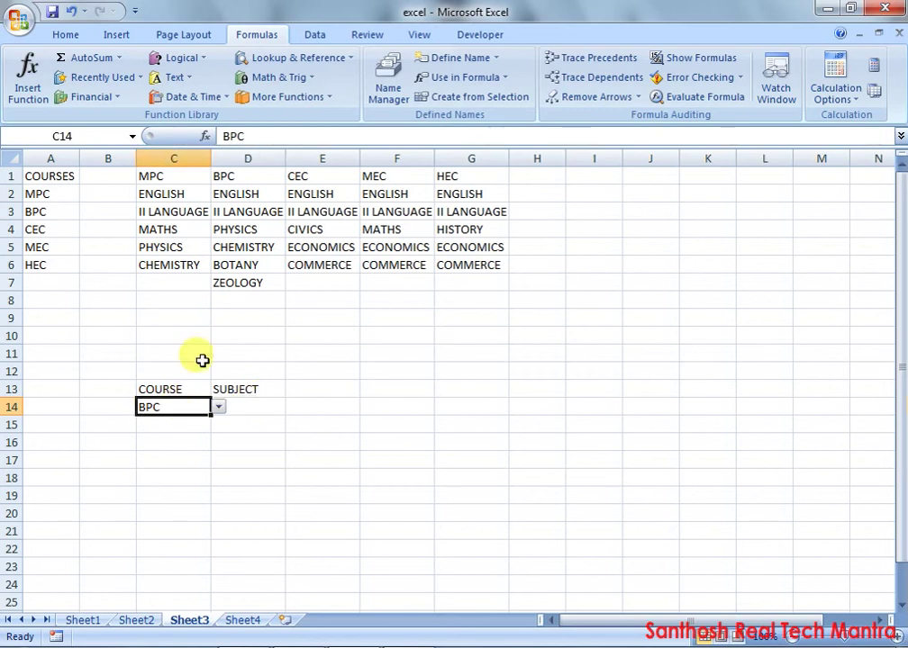
pyautogui.click(251, 176)
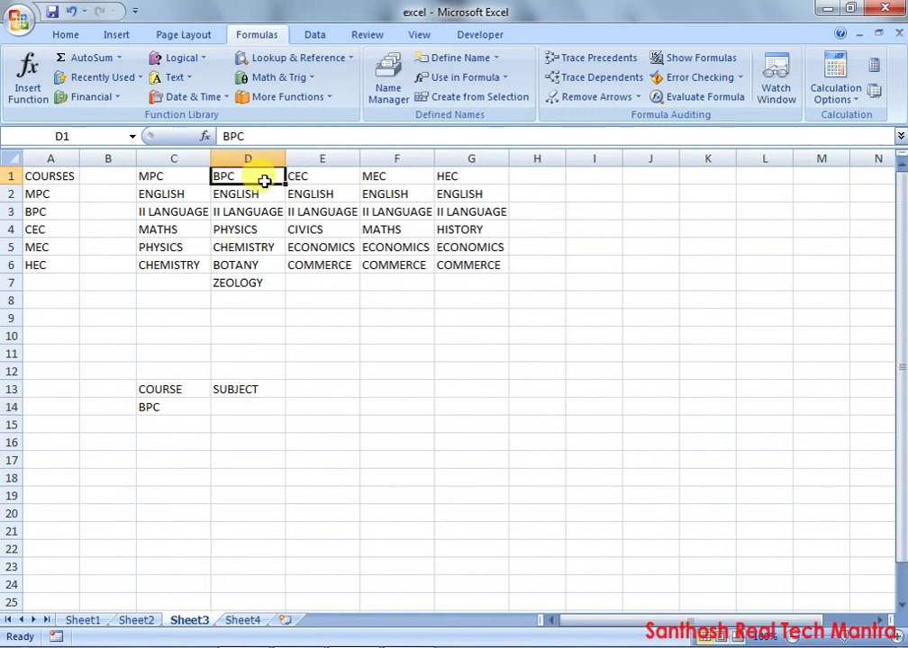
pyautogui.click(132, 137)
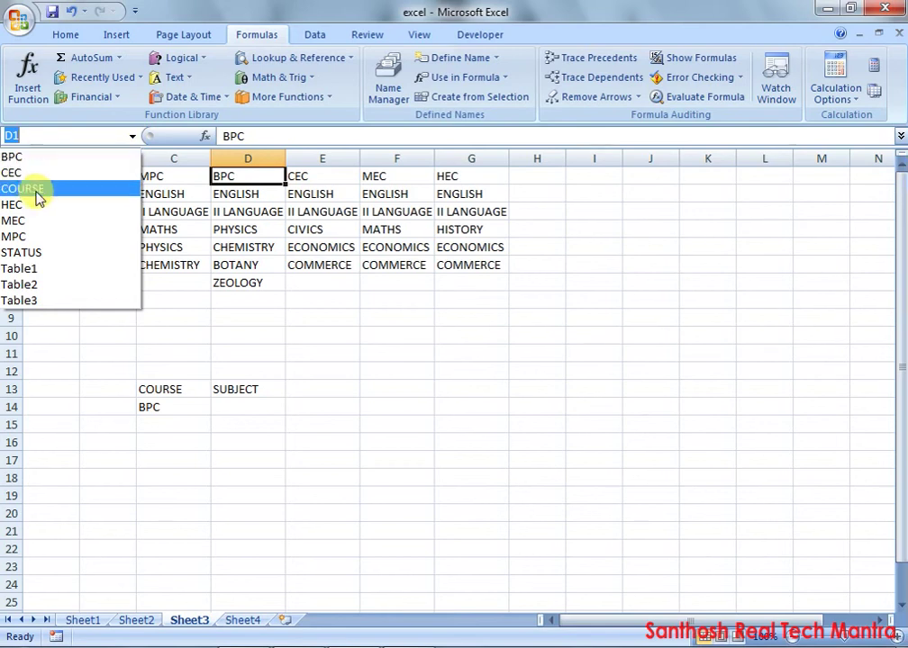
pyautogui.click(238, 202)
pyautogui.click(151, 412)
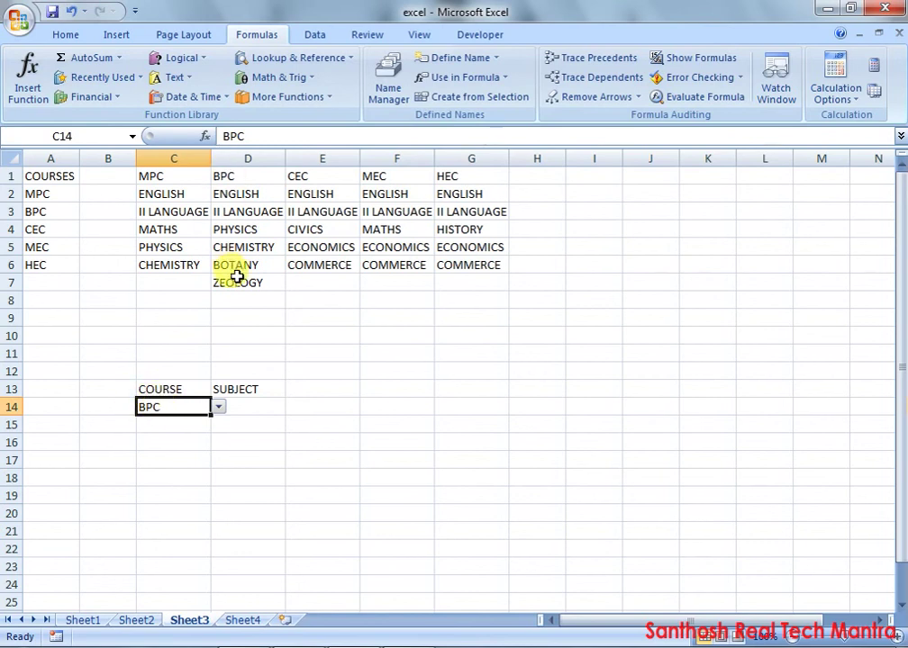
# Add List data validation to cell D14 under SUBJECT, with =INDIRECT(C14) as the source.
pyautogui.click(249, 408)
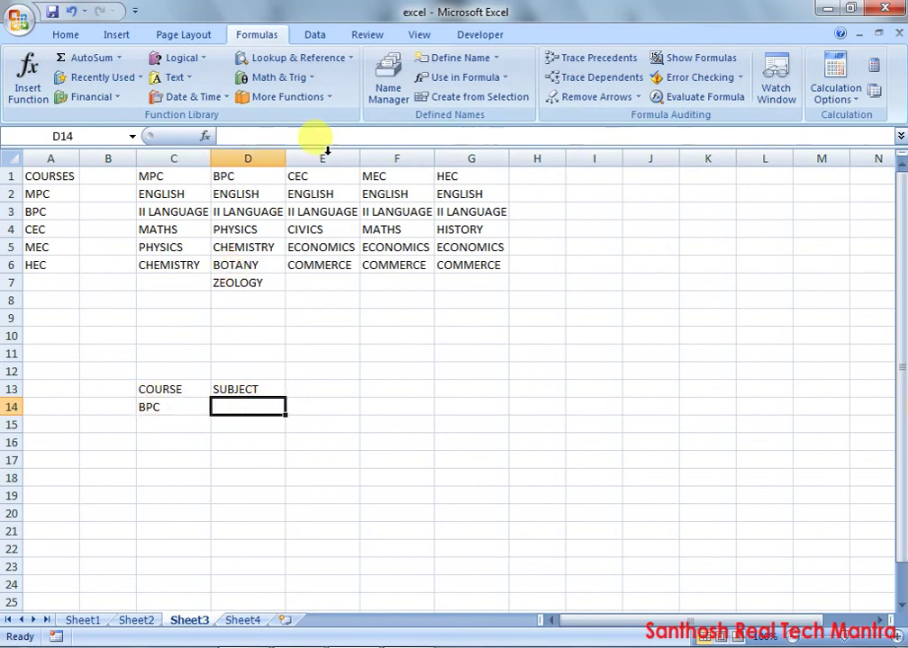
pyautogui.click(310, 35)
pyautogui.click(668, 63)
pyautogui.click(494, 183)
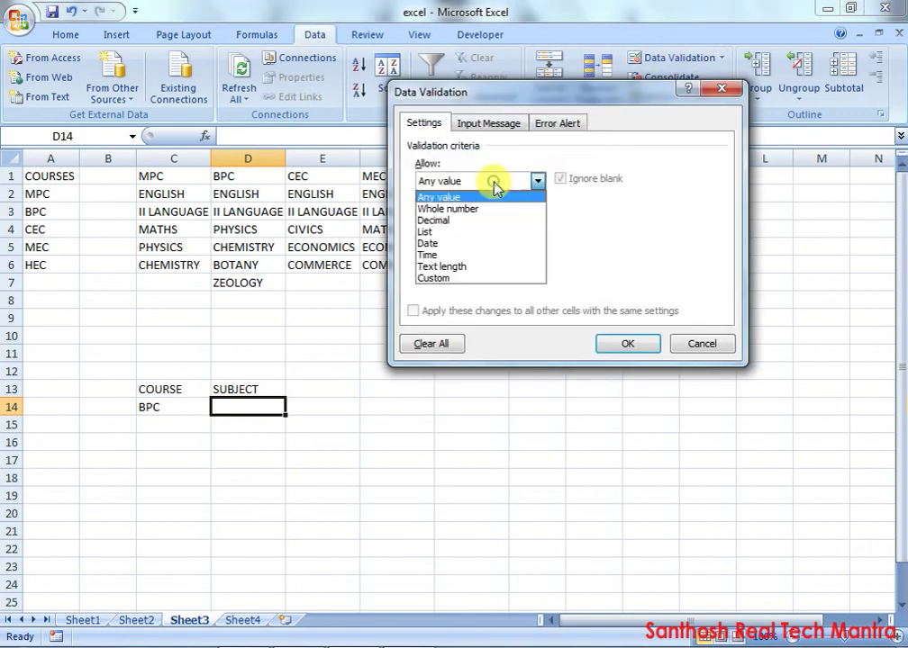
pyautogui.click(459, 232)
pyautogui.click(459, 254)
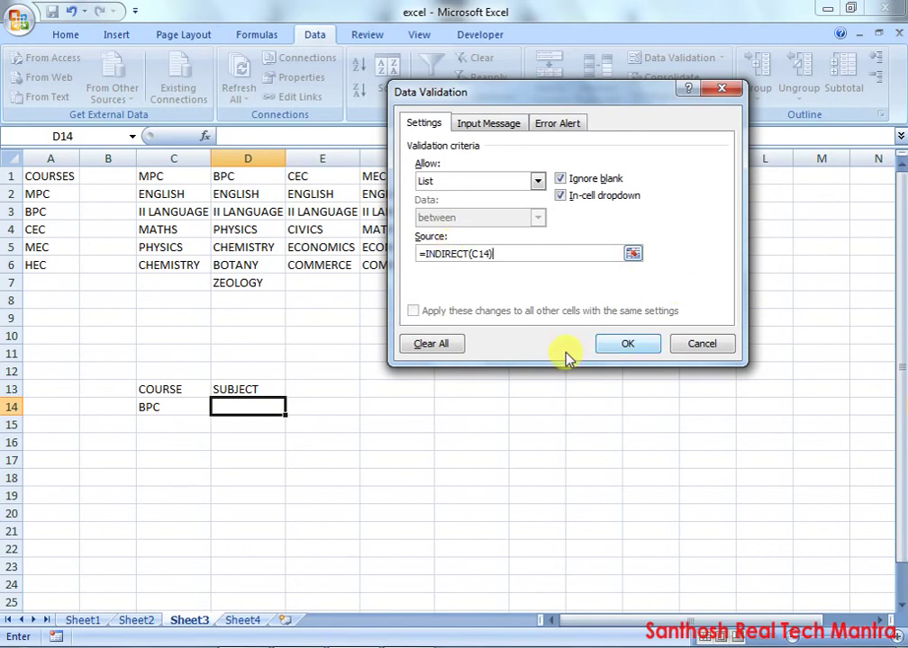
pyautogui.click(621, 344)
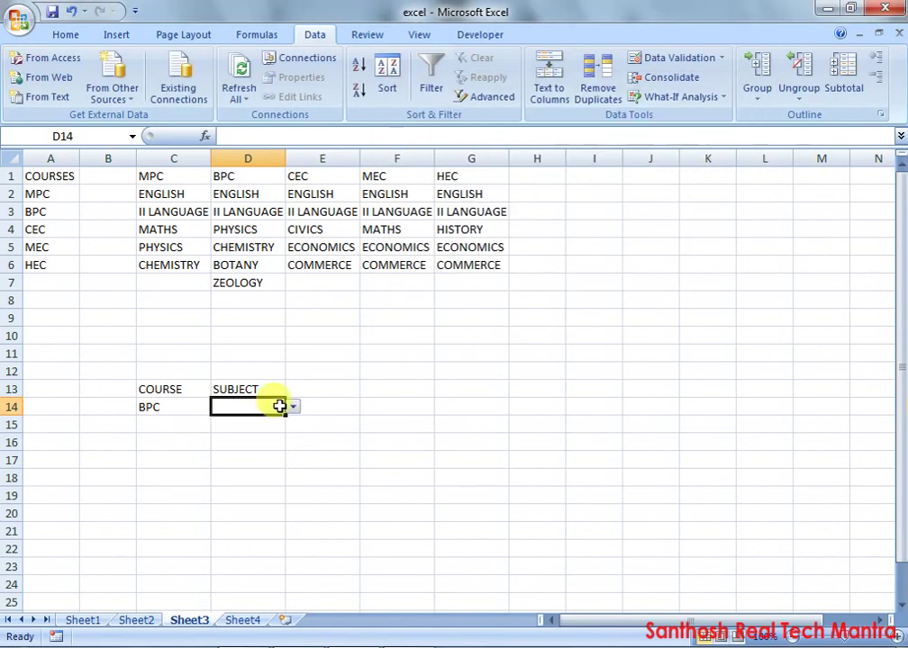
# Check the subject choices in D14 for BPC, and again with the course in C14 set to MPC.
pyautogui.click(293, 408)
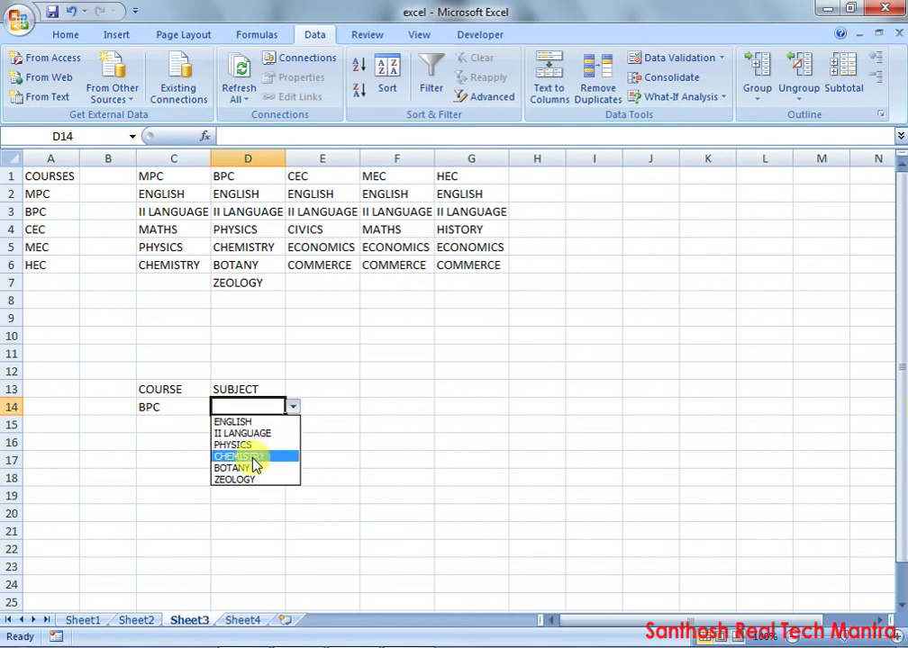
pyautogui.click(194, 400)
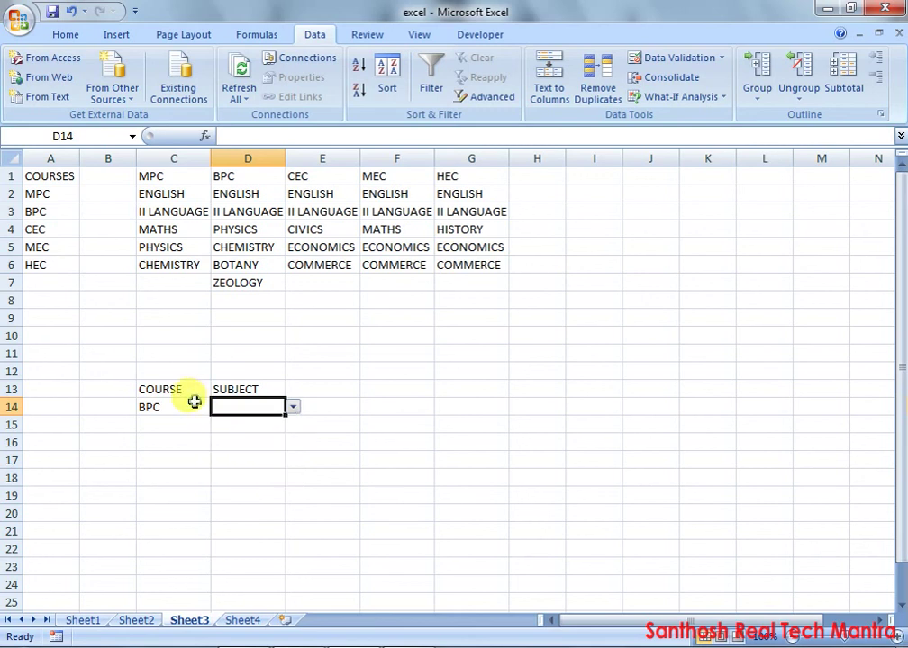
pyautogui.click(193, 408)
pyautogui.click(218, 408)
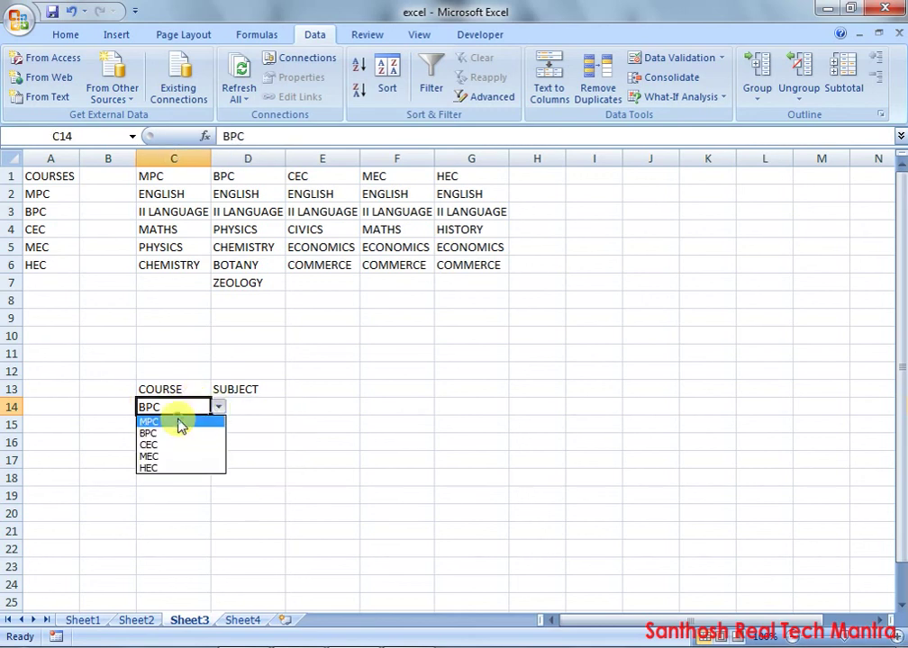
pyautogui.click(177, 422)
pyautogui.click(261, 406)
pyautogui.click(293, 407)
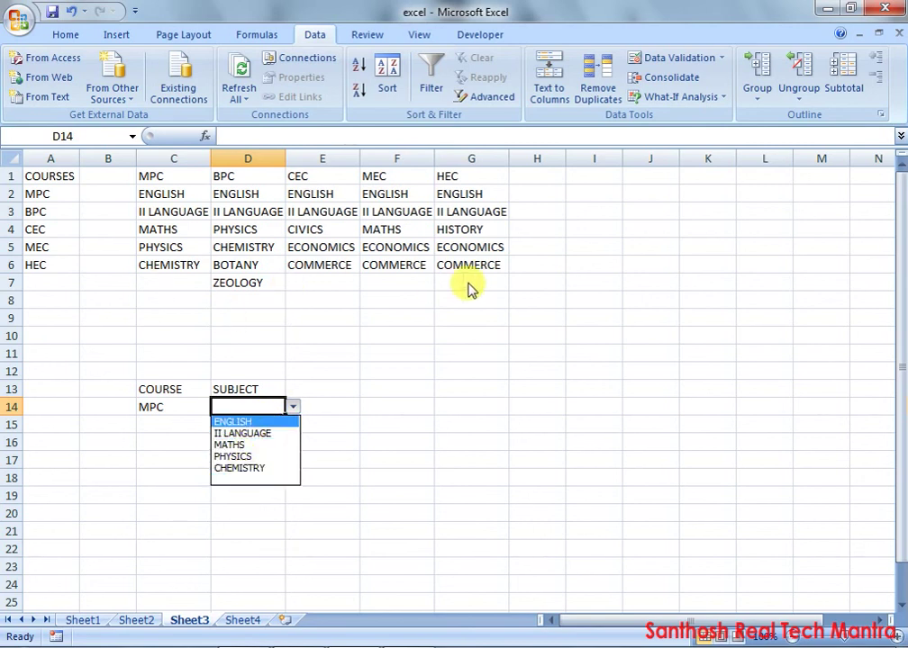
# Set the course in C14 to CEC and check the subject choices offered in D14.
pyautogui.click(180, 404)
pyautogui.click(219, 411)
pyautogui.click(163, 445)
pyautogui.click(279, 404)
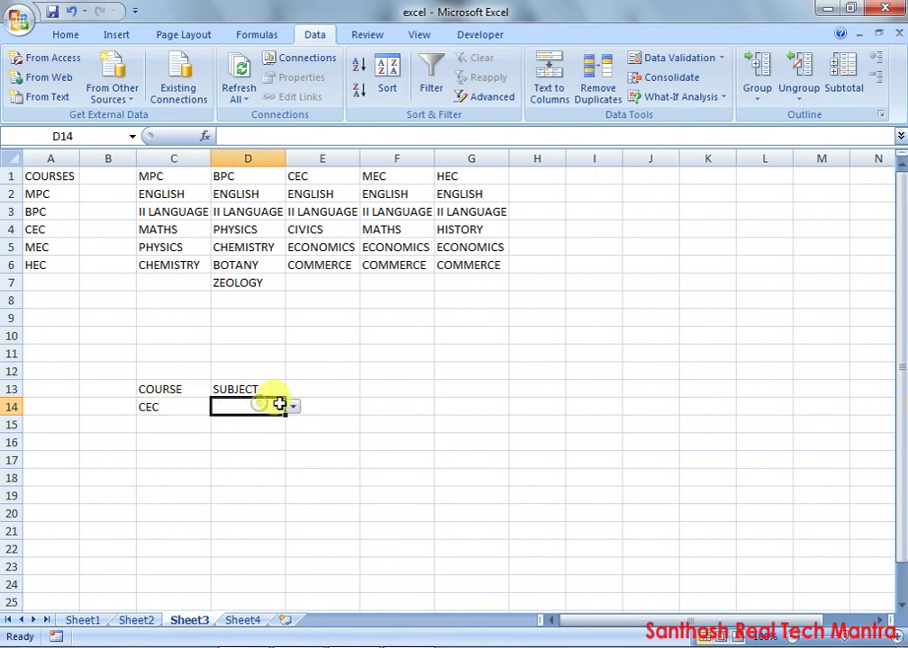
pyautogui.click(293, 407)
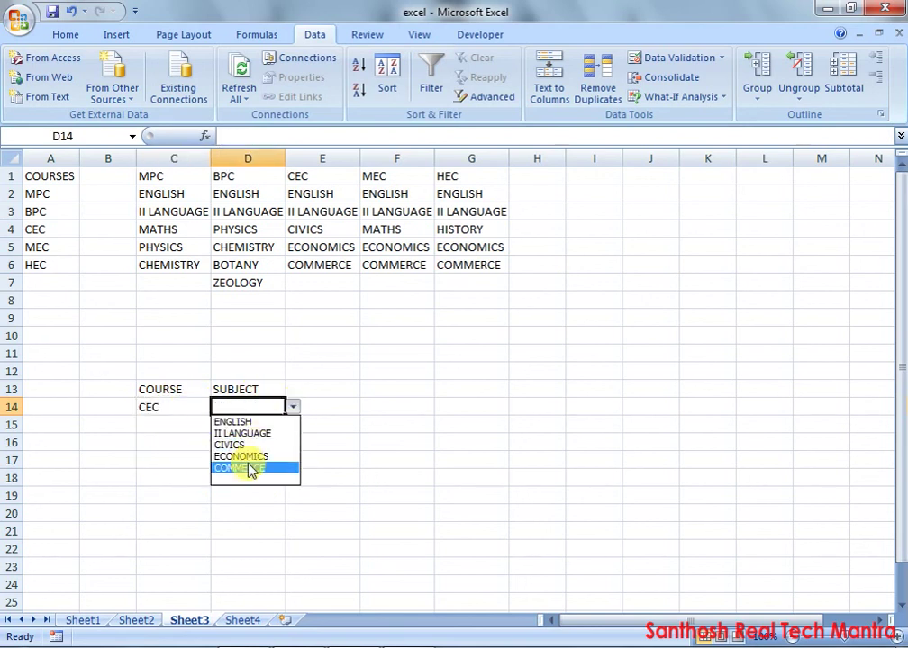
# Change the course in C14 to MEC and check which subjects D14 offers.
pyautogui.click(179, 405)
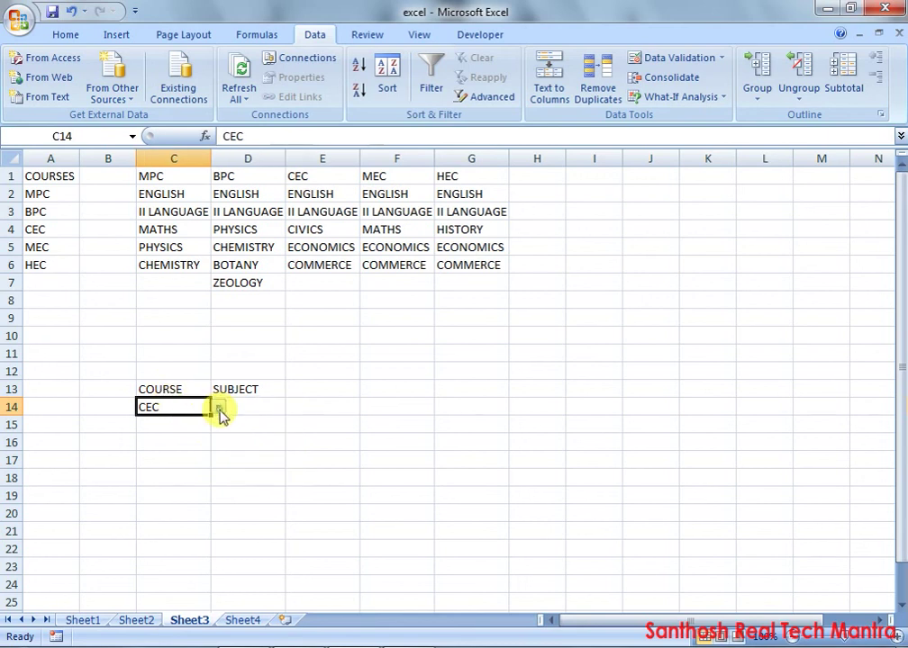
pyautogui.click(219, 408)
pyautogui.click(163, 458)
pyautogui.click(256, 405)
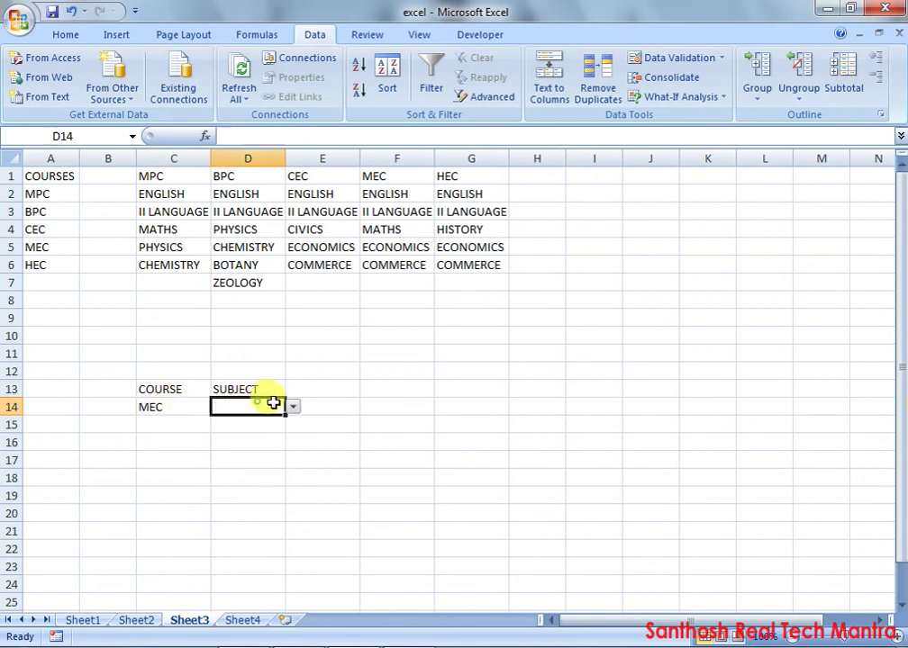
pyautogui.click(294, 407)
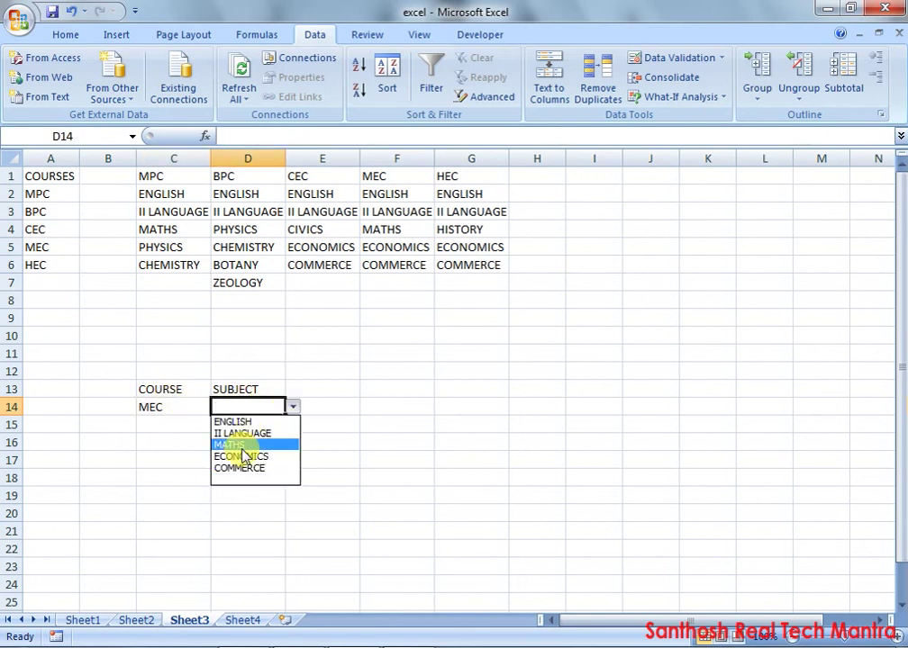
# Set the course in C14 to HEC and review the subject list in D14, leaving the subject blank.
pyautogui.click(173, 405)
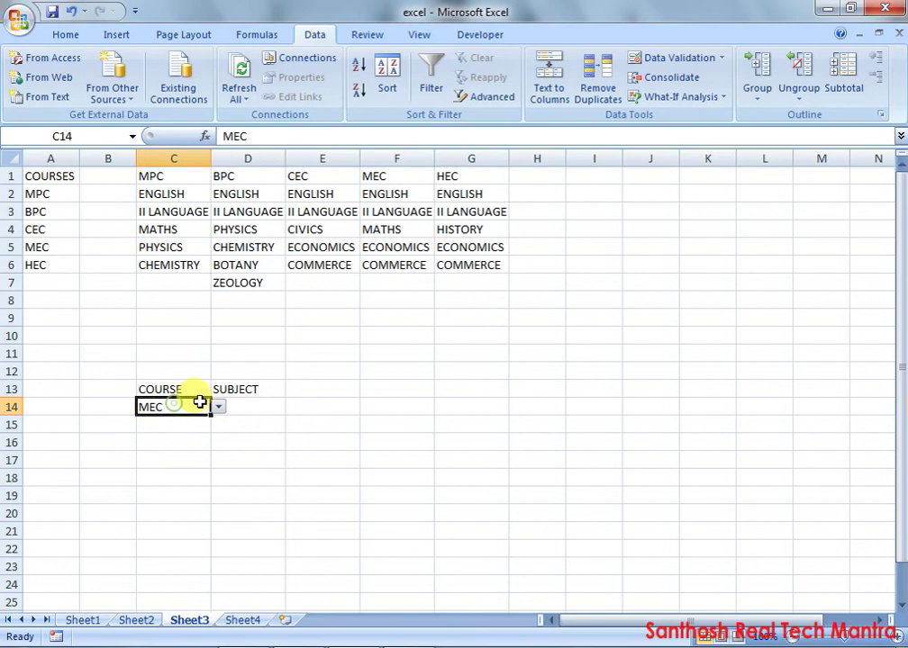
pyautogui.click(219, 407)
pyautogui.click(154, 463)
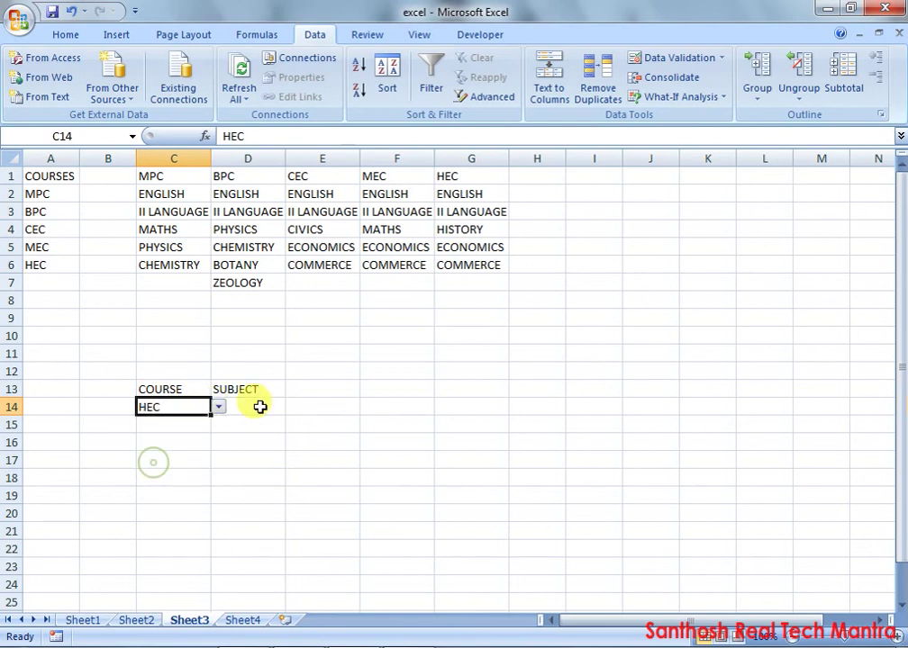
pyautogui.click(262, 407)
pyautogui.click(292, 407)
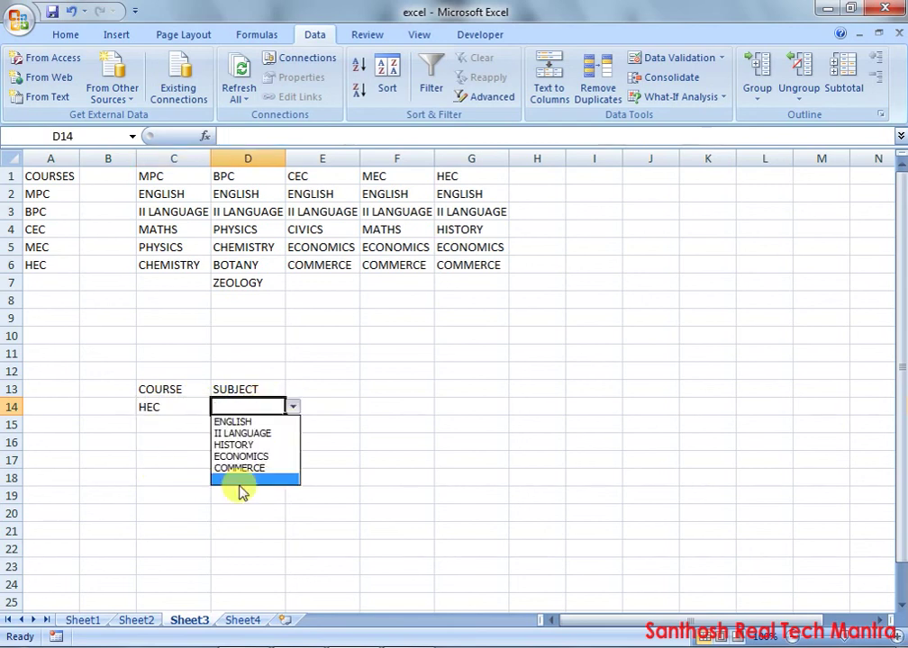
pyautogui.click(195, 403)
pyautogui.click(195, 404)
pyautogui.click(245, 403)
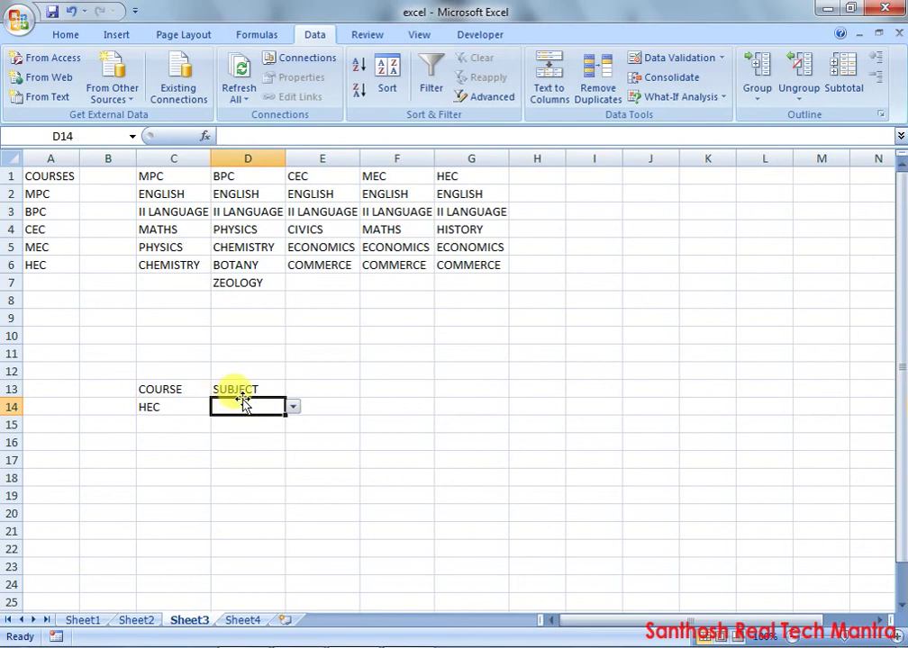